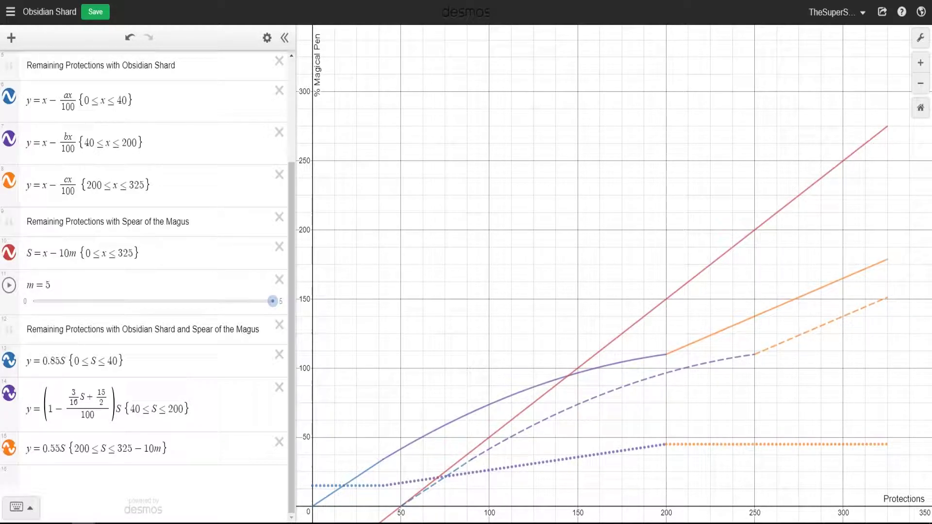
Step: Save the Obsidian Shard graph with its remaining-protection curves and Spear of the Magus line
left_click(95, 11)
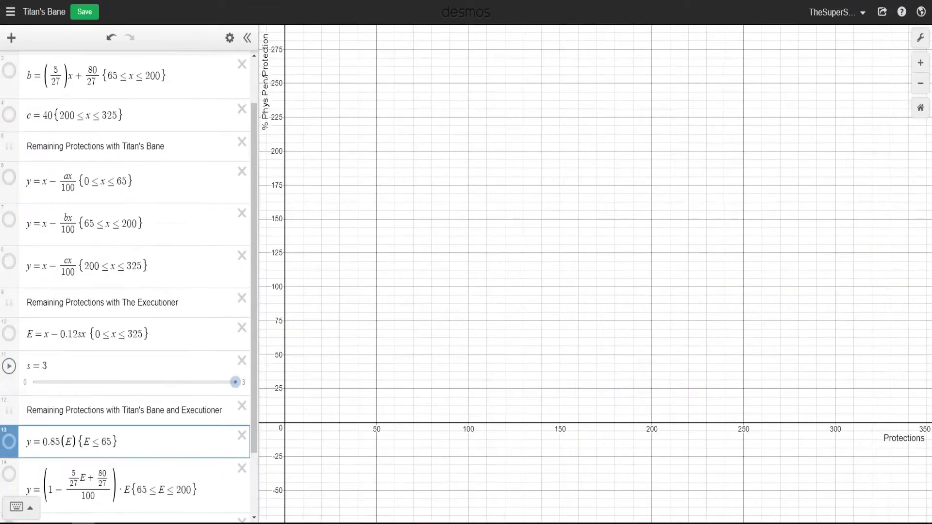
Step: Show the dotted penetration lines a, c and b, with b running from 65 to 200
scroll(194, 257, "up", 2)
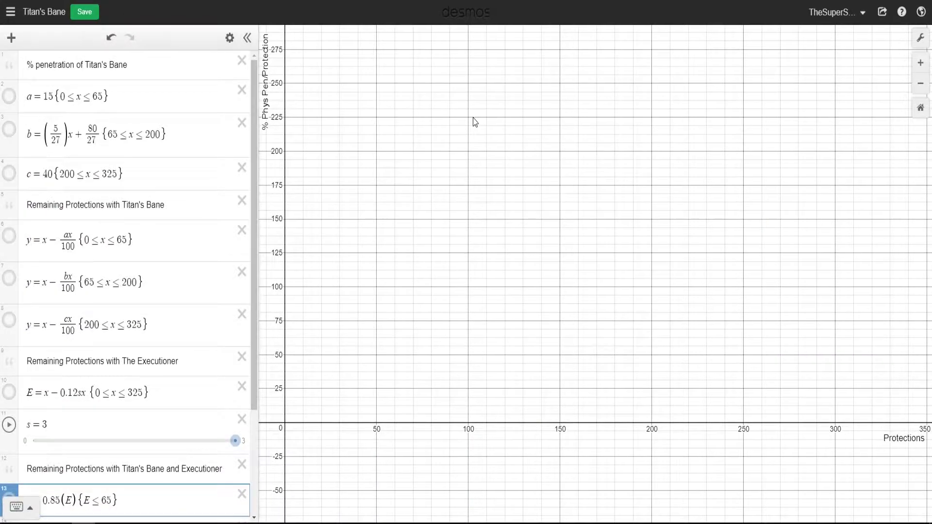
left_click(8, 95)
left_click(9, 173)
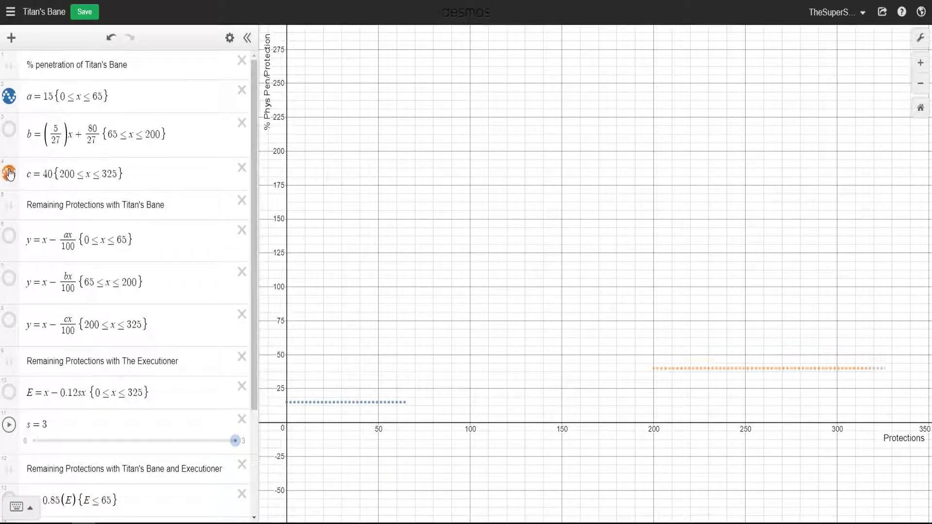
left_click(395, 402)
left_click(651, 370)
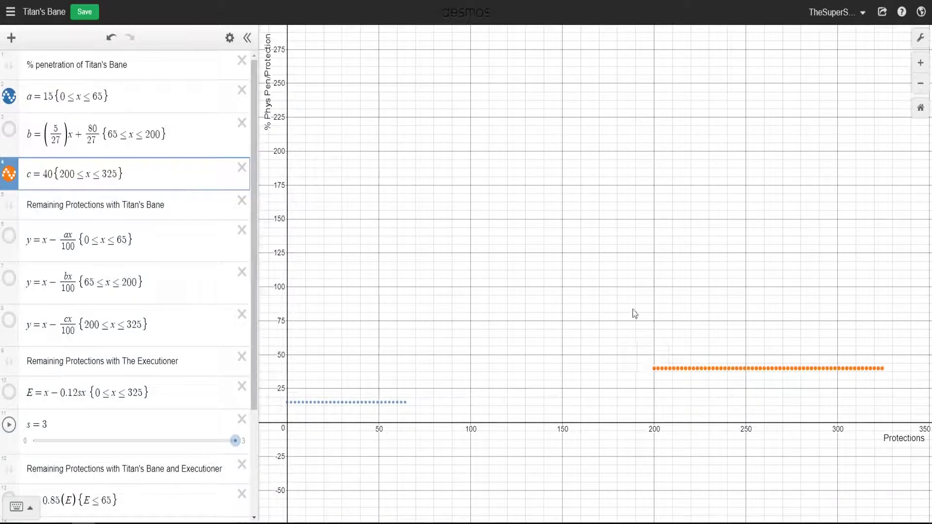
left_click_drag(635, 274, 620, 356)
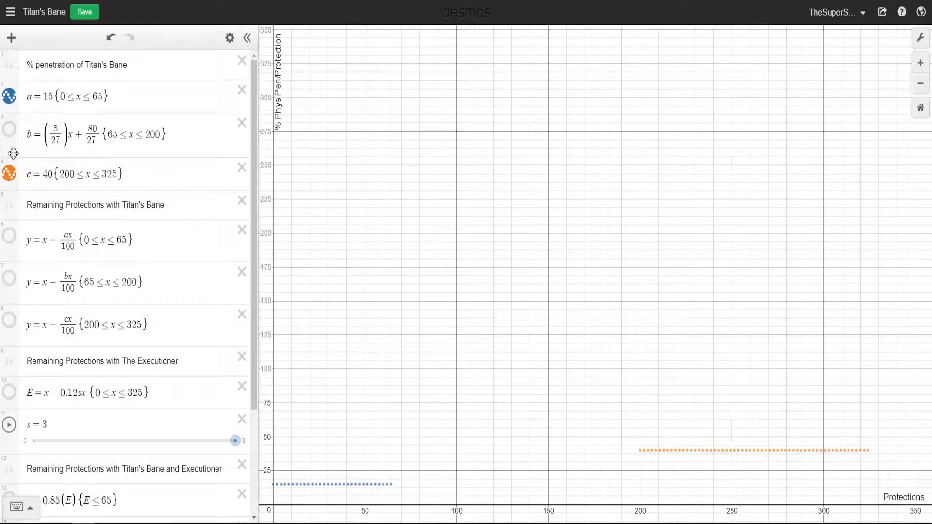
left_click(9, 130)
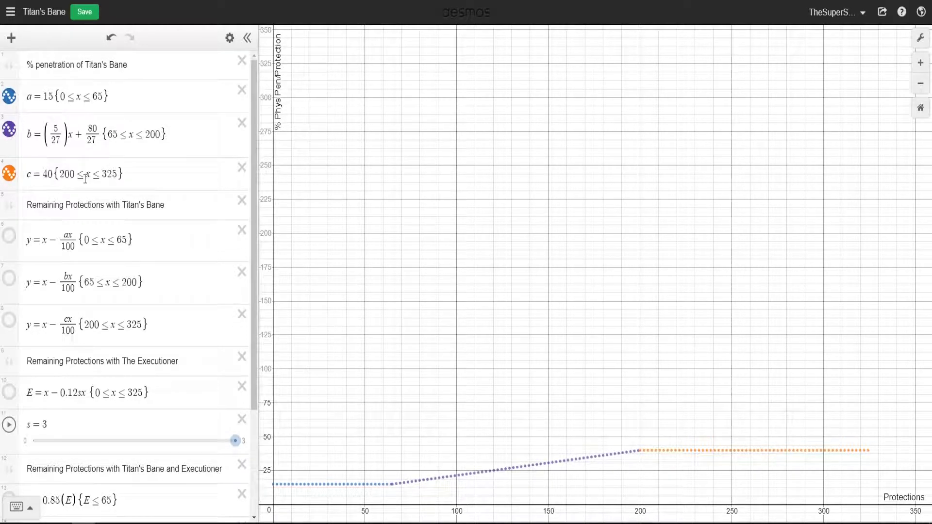
Step: Plot the blue, purple and orange Titan's Bane remaining-protection curves, the orange one running 200 to 325
left_click(12, 239)
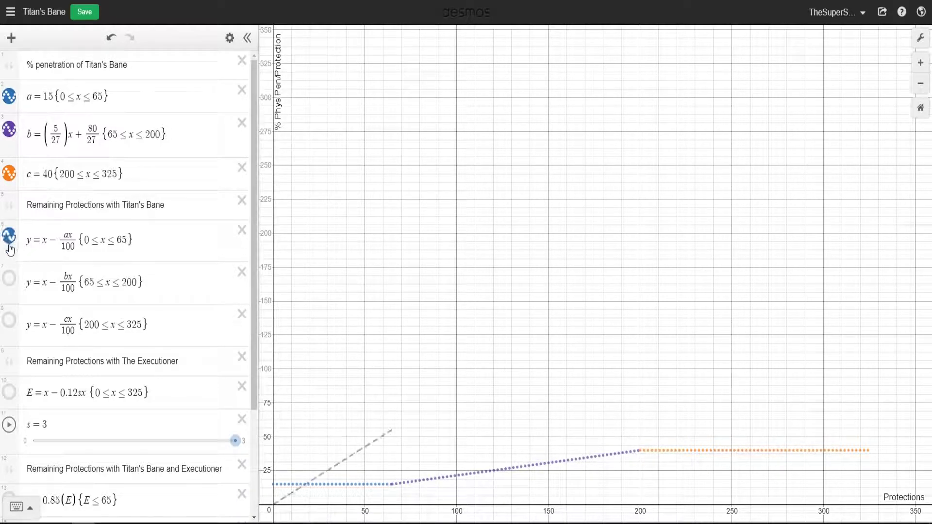
left_click(10, 279)
left_click(11, 323)
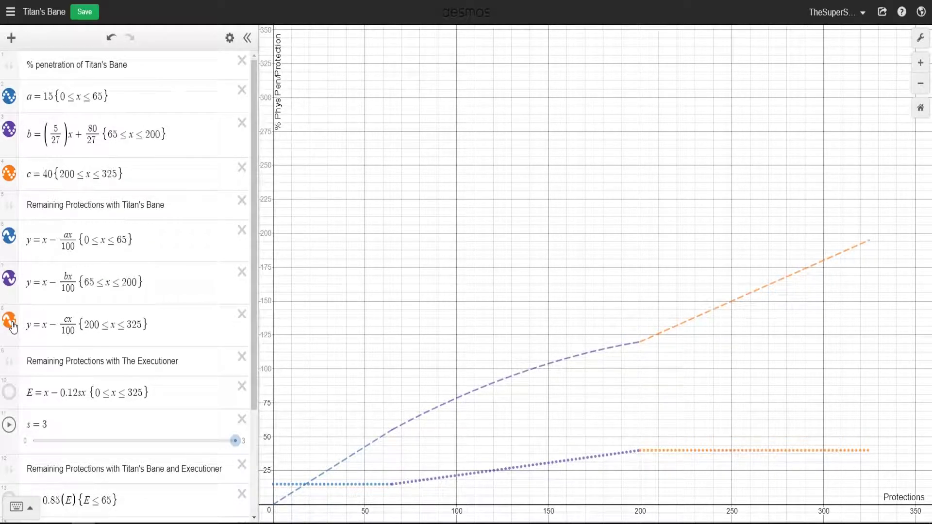
Step: Make the blue, purple and orange Titan's Bane curves solid and plot the red Executioner line E
left_click(12, 243)
left_click(31, 229)
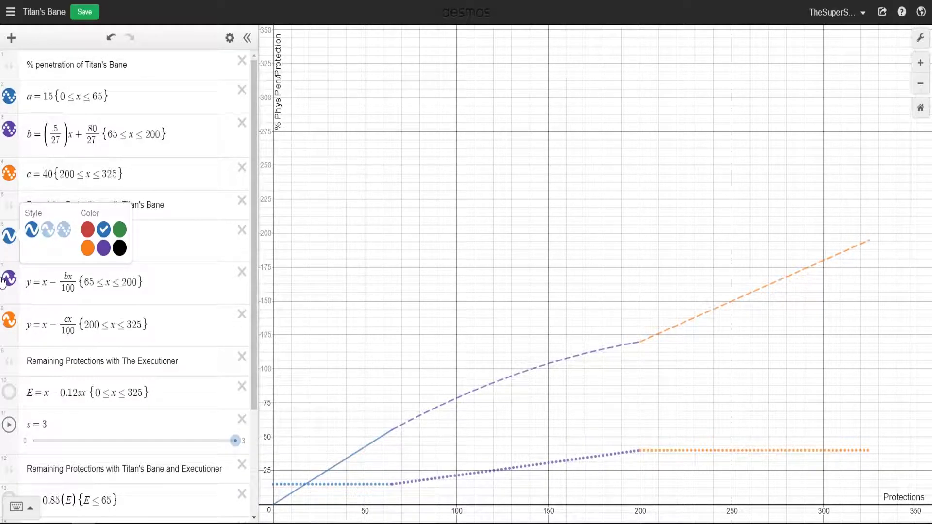
left_click(12, 278)
left_click(12, 278)
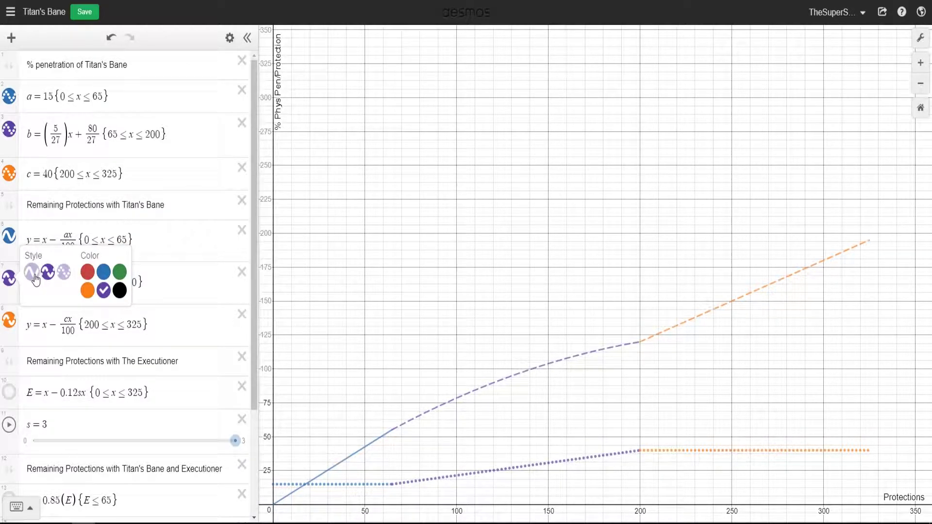
left_click(34, 276)
left_click(9, 320)
left_click(9, 320)
left_click(34, 311)
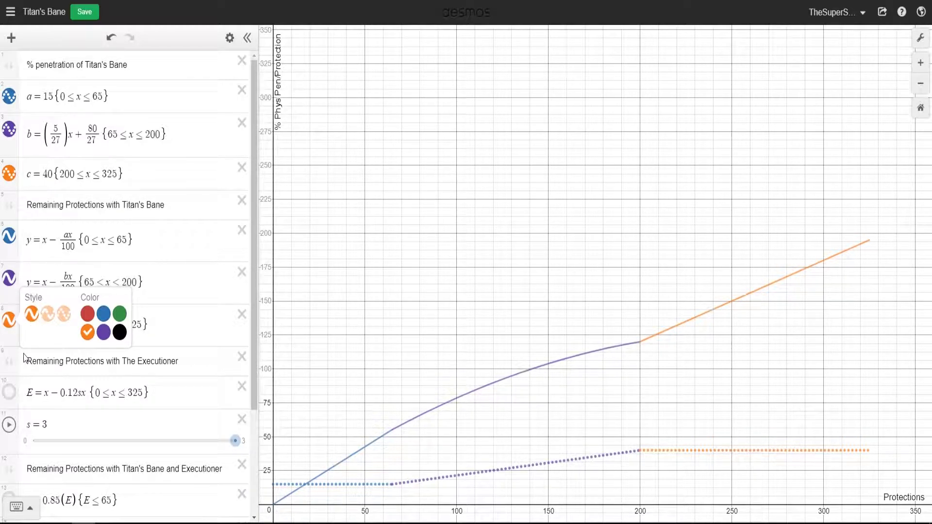
left_click(174, 370)
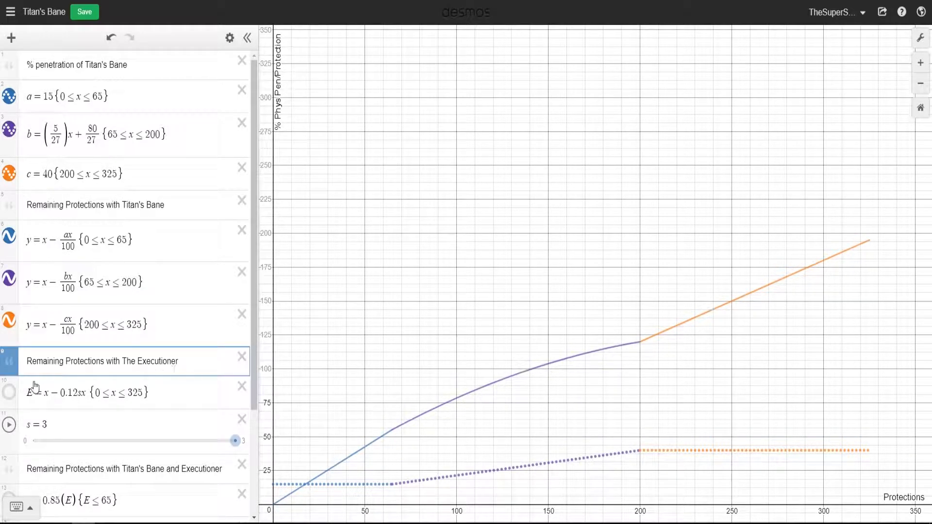
left_click(9, 392)
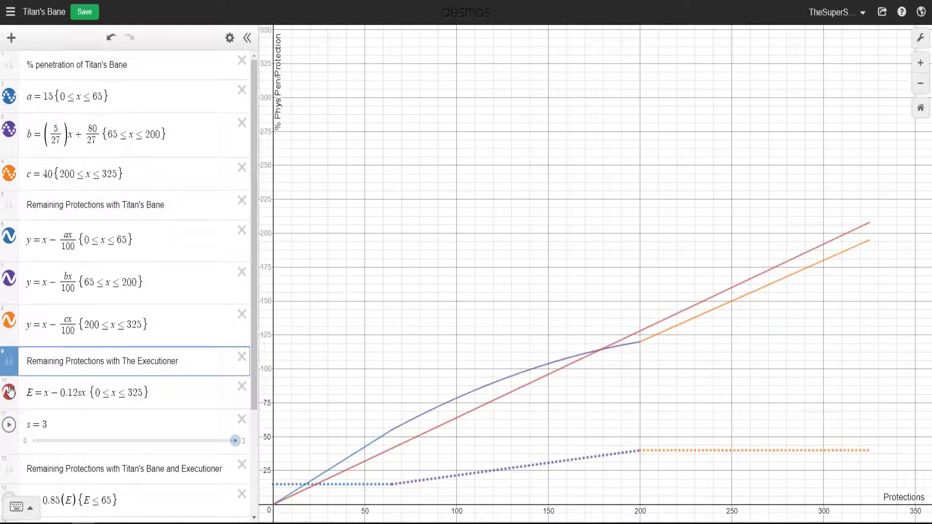
left_click(601, 351)
left_click_drag(601, 350, 600, 349)
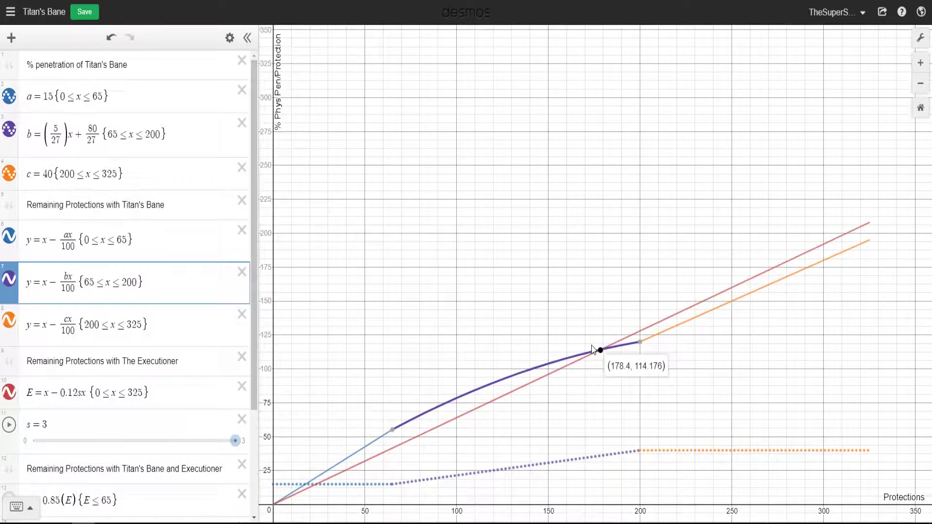
left_click(562, 370)
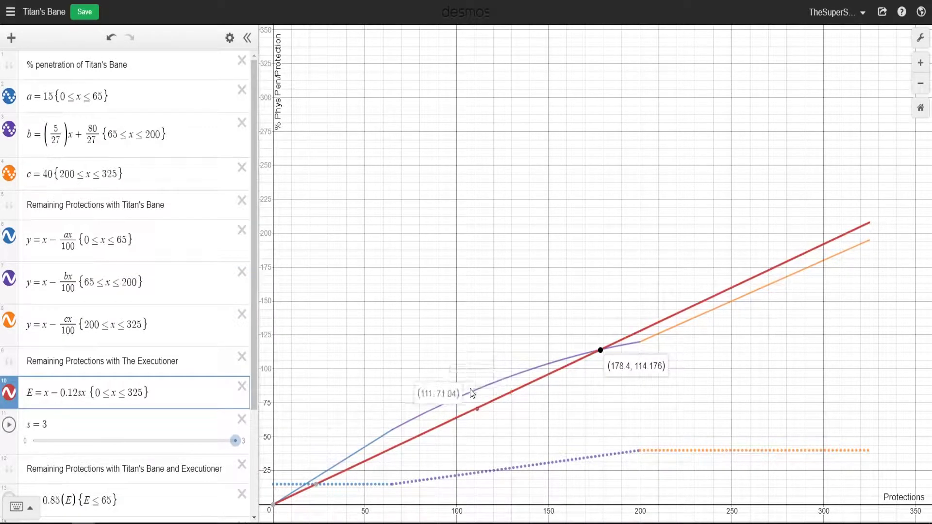
left_click(600, 355)
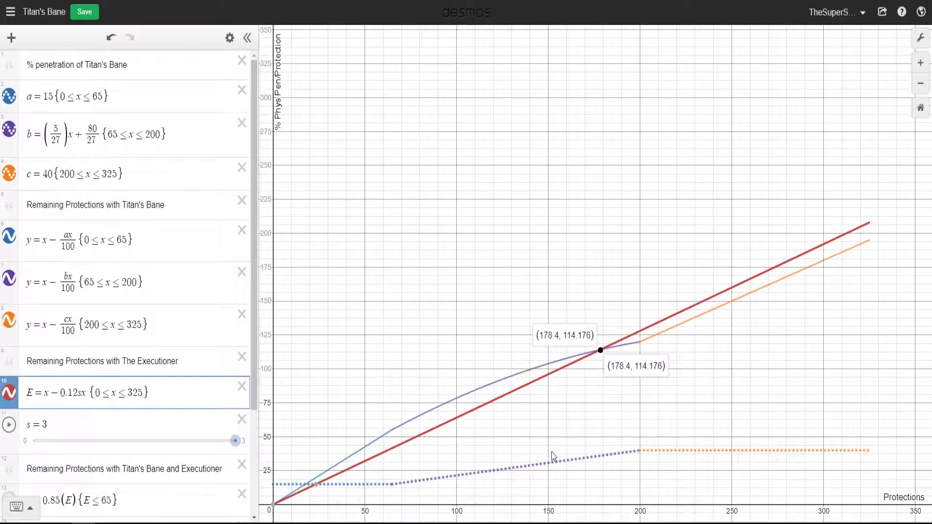
left_click(541, 466)
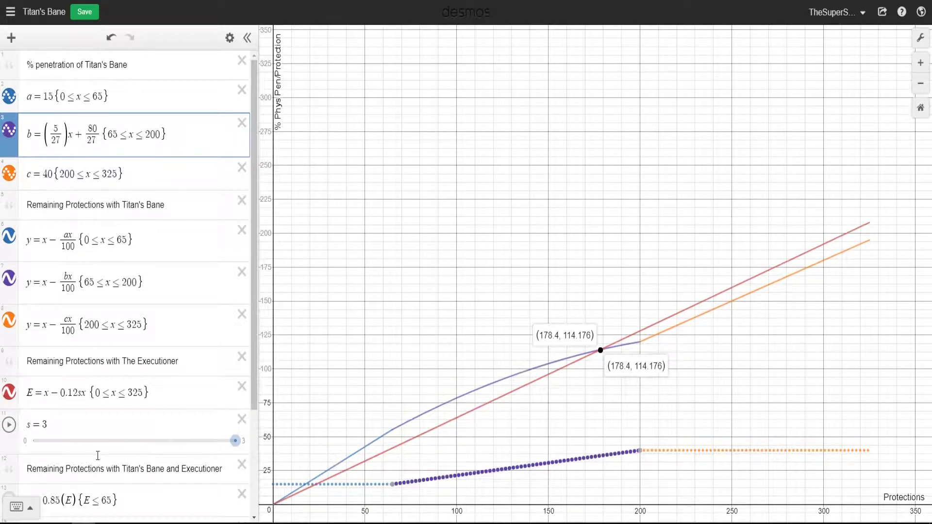
left_click(13, 38)
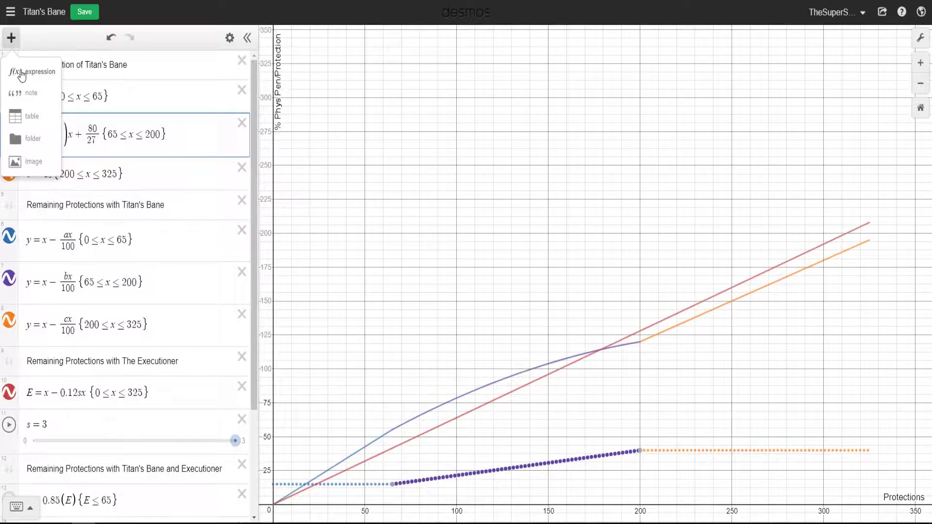
left_click(11, 38)
scroll(154, 241, "down", 3)
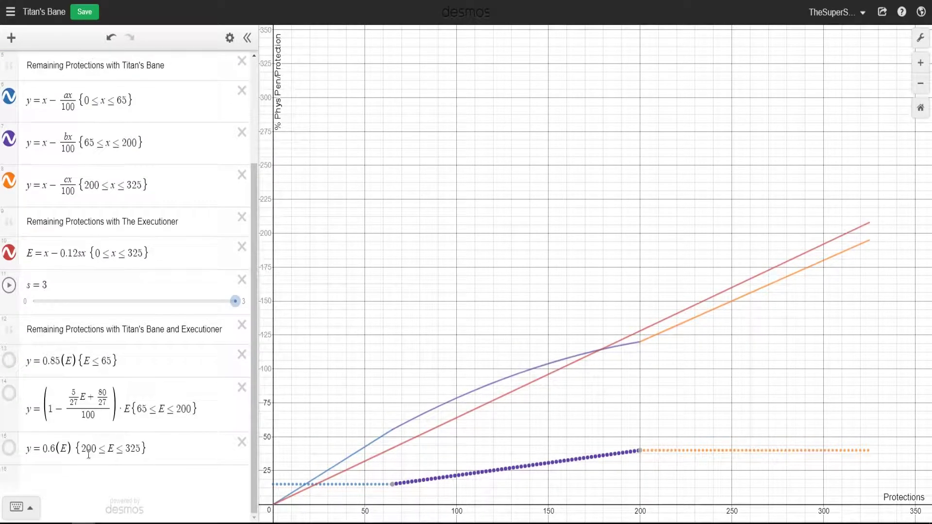
left_click(88, 492)
type("y=36")
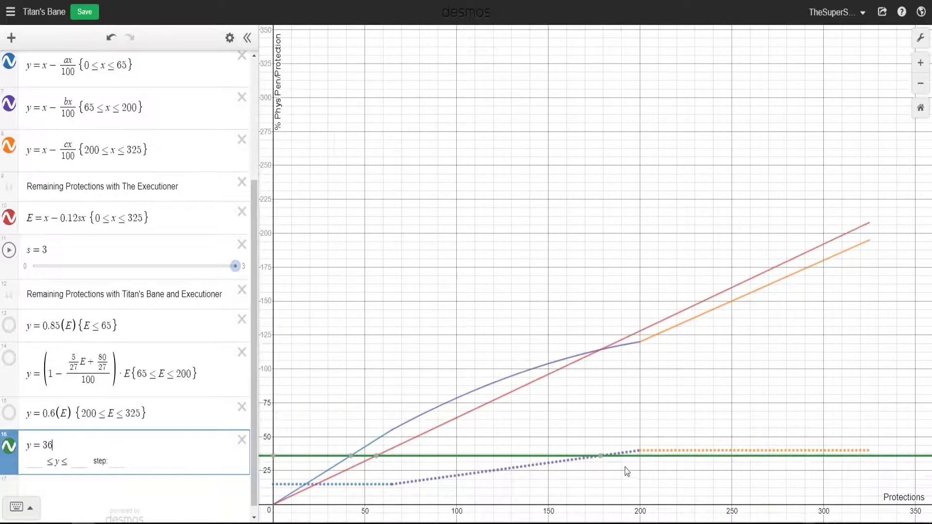
left_click(600, 456)
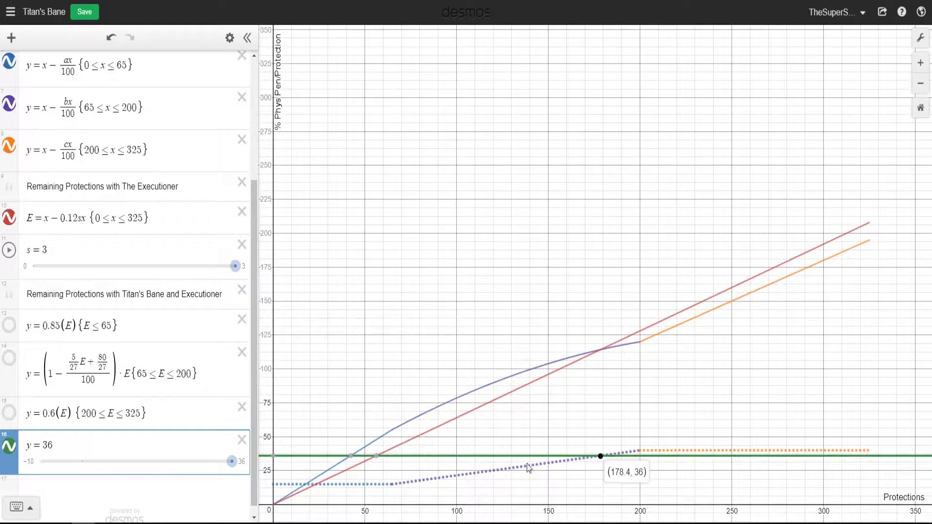
left_click(241, 442)
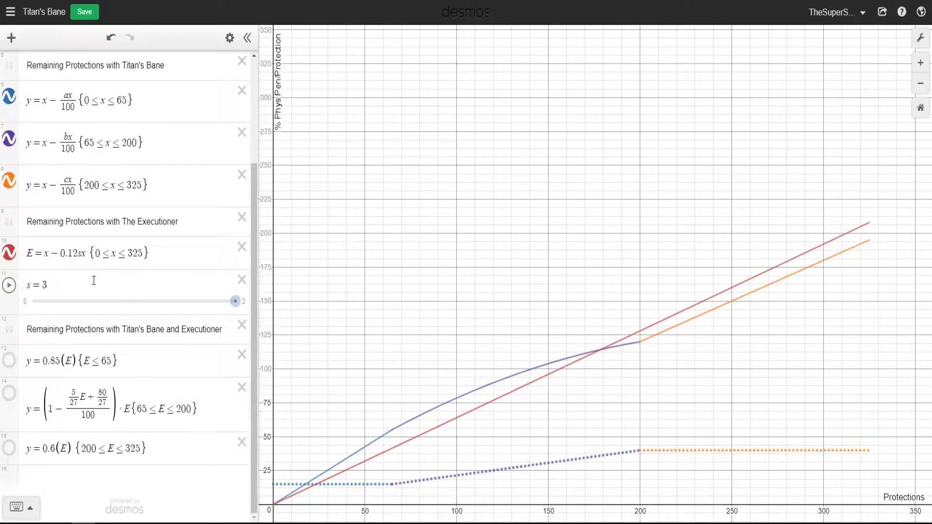
Step: Inspect the Executioner expression E and the limits of the stack slider s
left_click(27, 255)
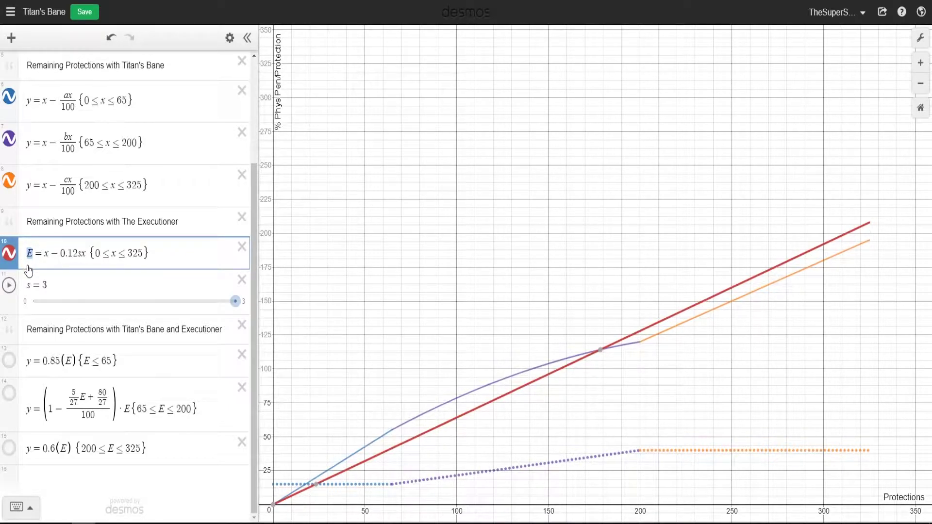
left_click(28, 300)
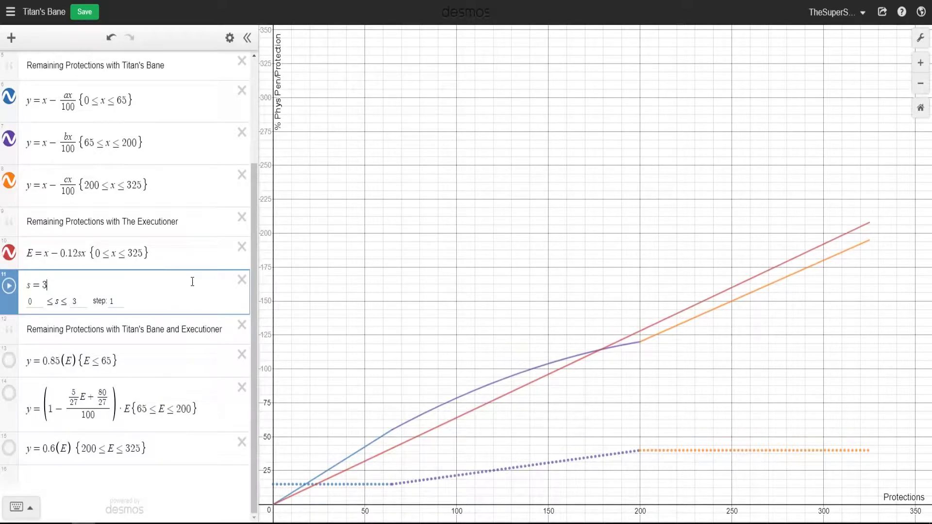
left_click(204, 253)
left_click(576, 425)
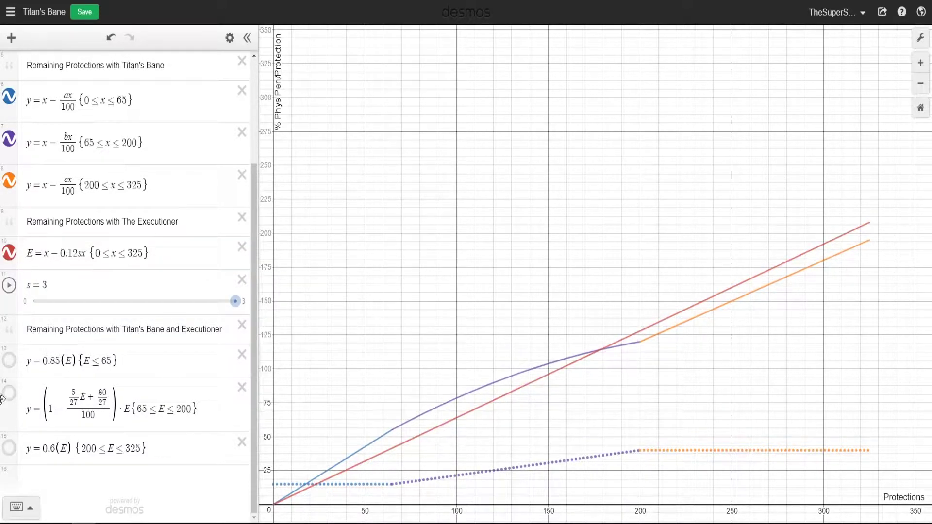
Step: Plot the three combined curves: the 0.85(E) line, the middle curve and the 0.6(E) segment
left_click(10, 360)
left_click(9, 394)
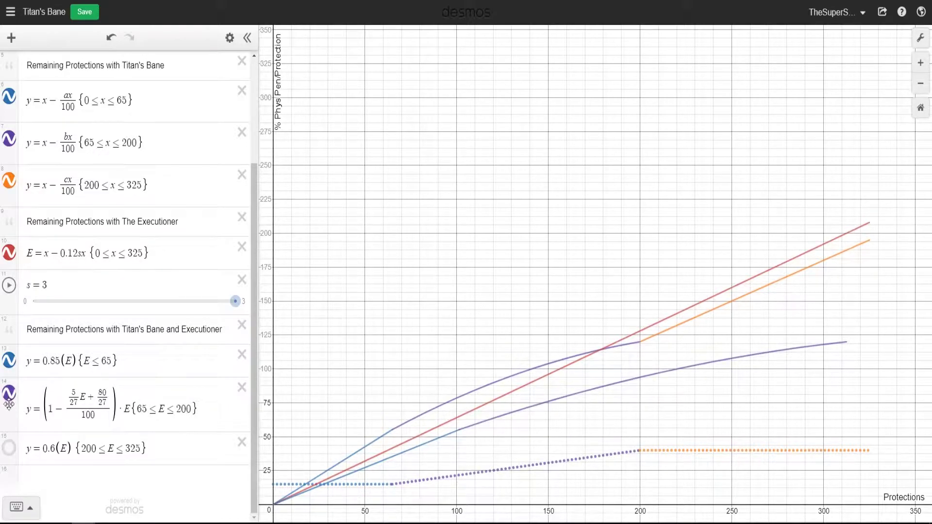
left_click(9, 447)
Step: Trace the combined curves, pinning endpoints at (101.562, 55.25) and (312.5, 120)
left_click(429, 442)
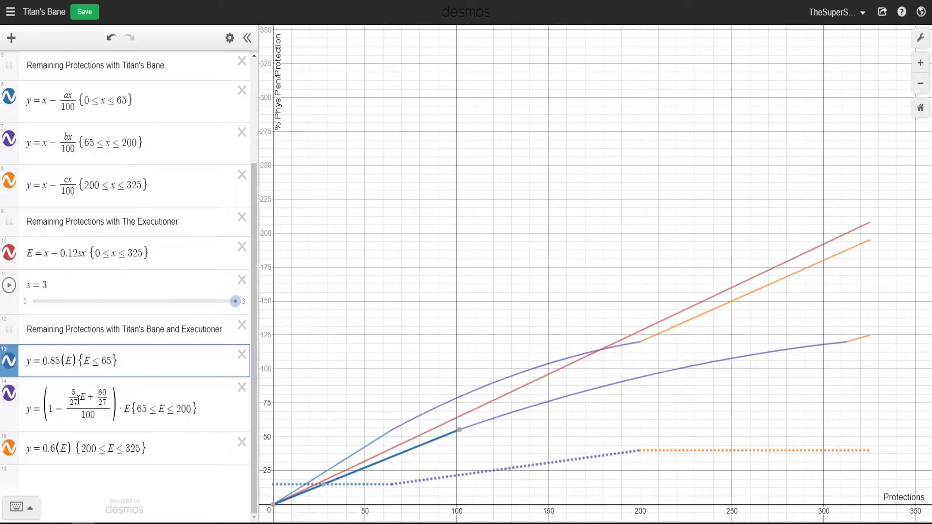
mouse_move(459, 432)
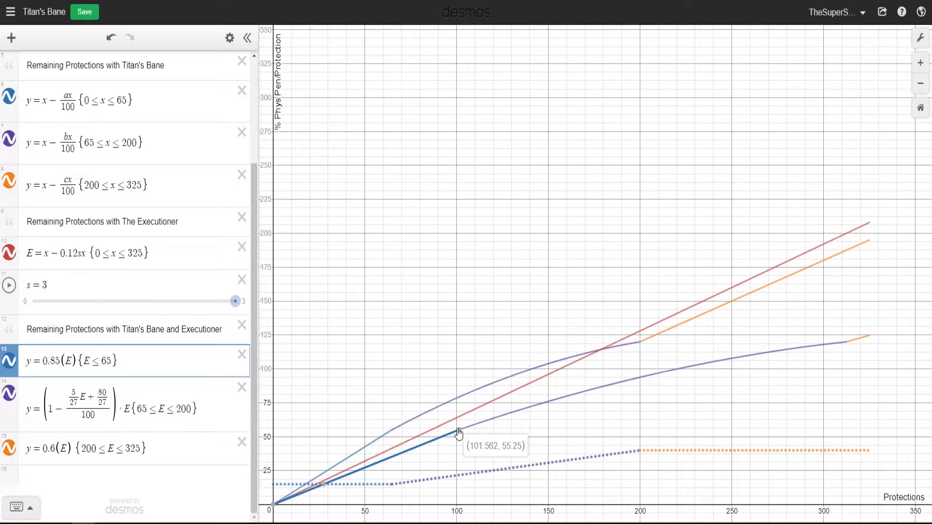
left_click(459, 432)
left_click(456, 476)
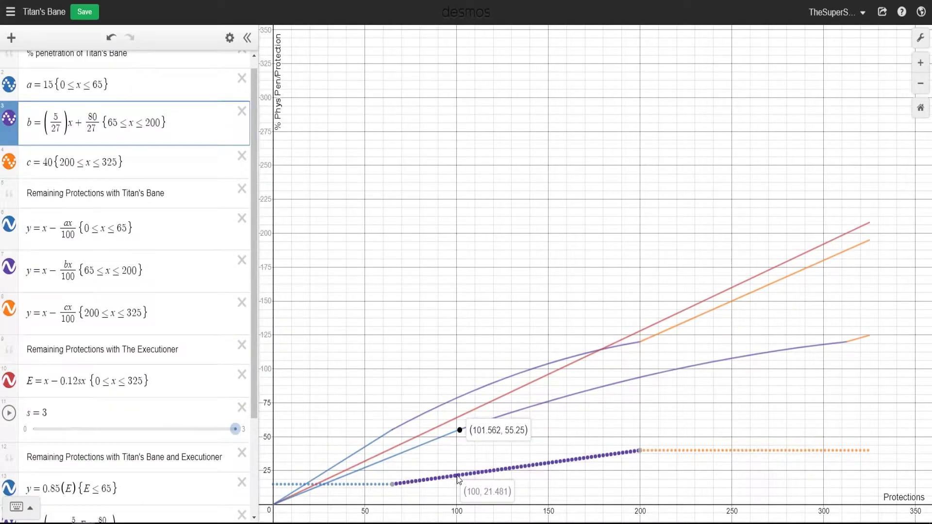
left_click(458, 421)
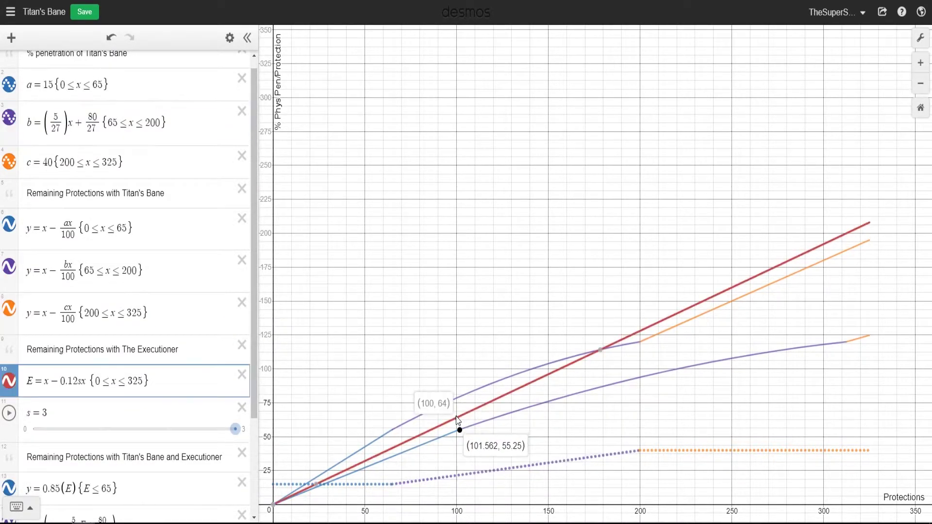
left_click_drag(457, 416, 455, 418)
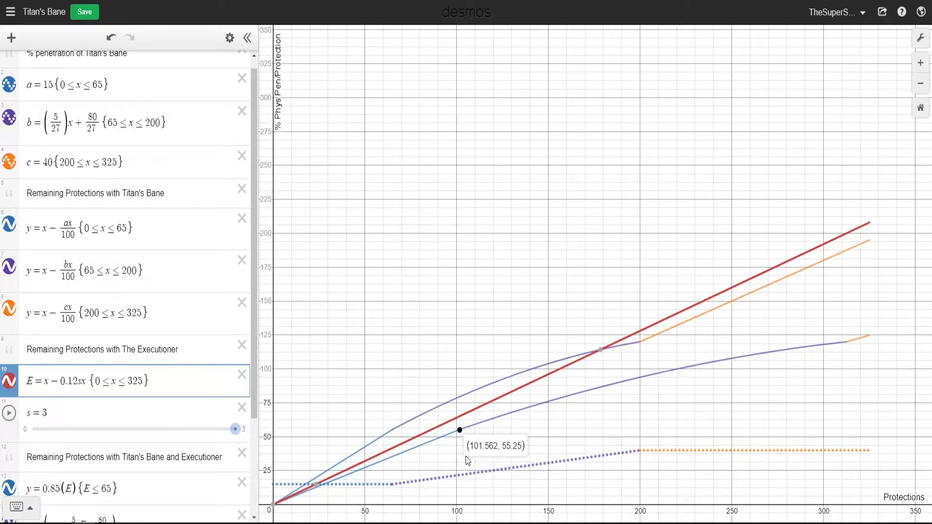
left_click(460, 431)
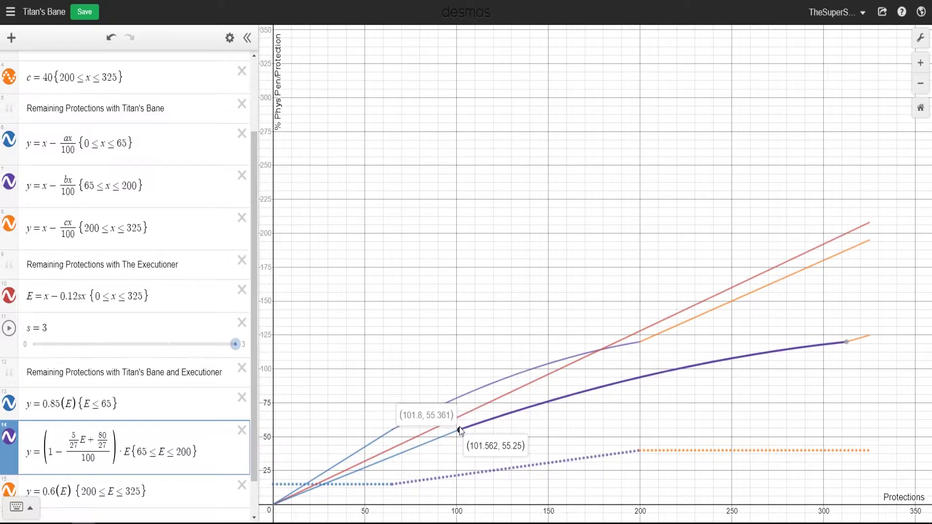
left_click(847, 342)
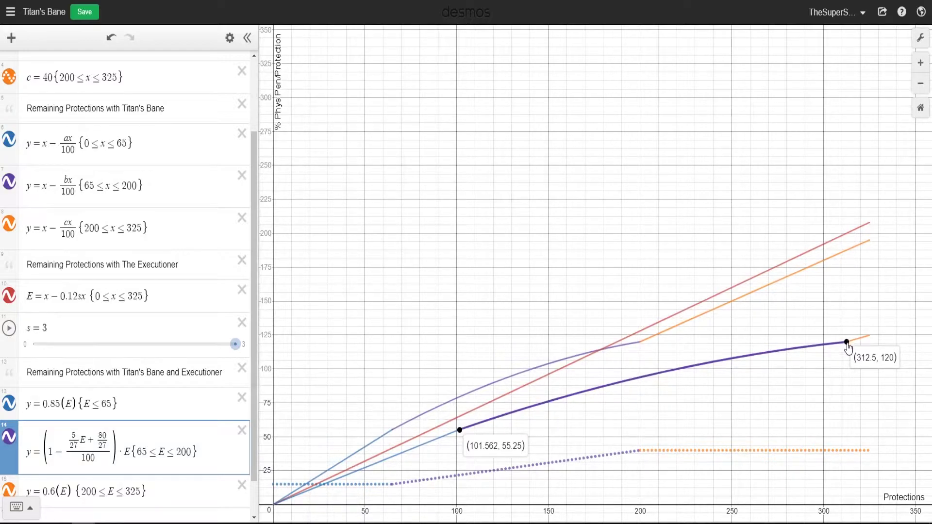
left_click(850, 451)
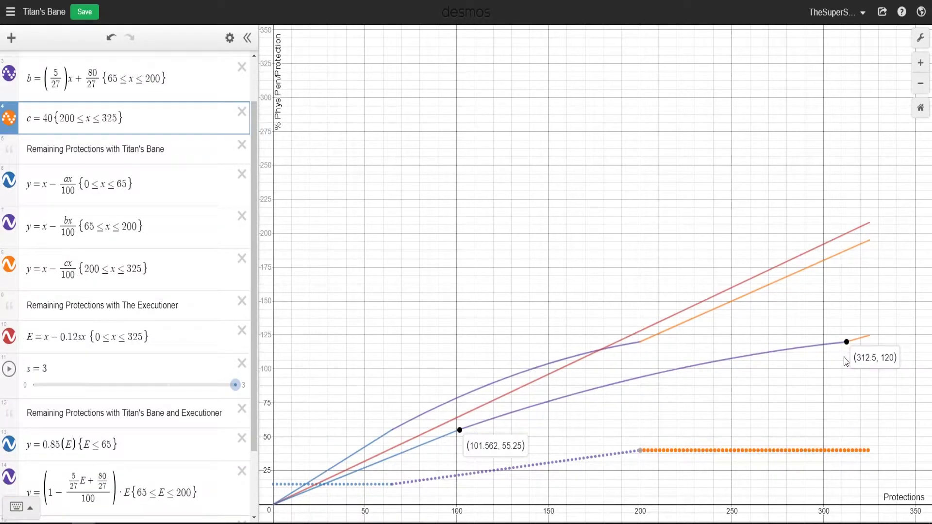
left_click(827, 343)
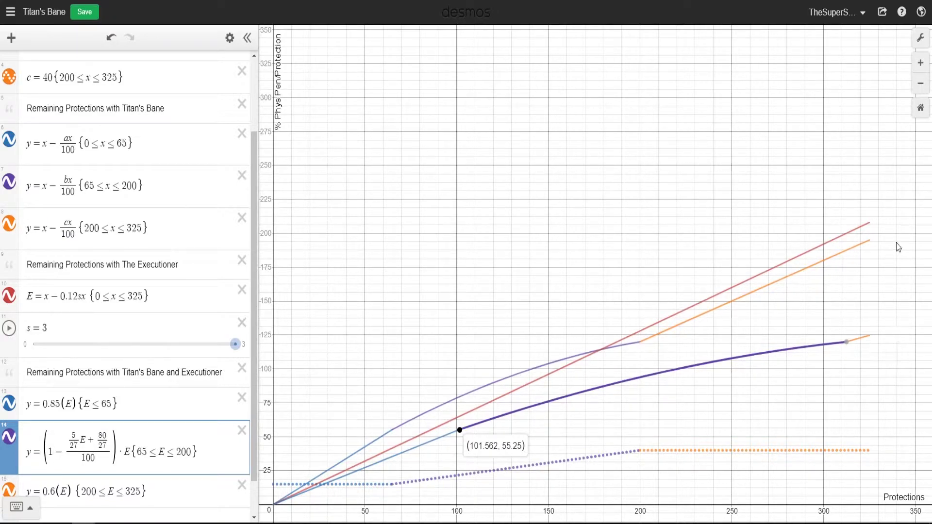
left_click(900, 312)
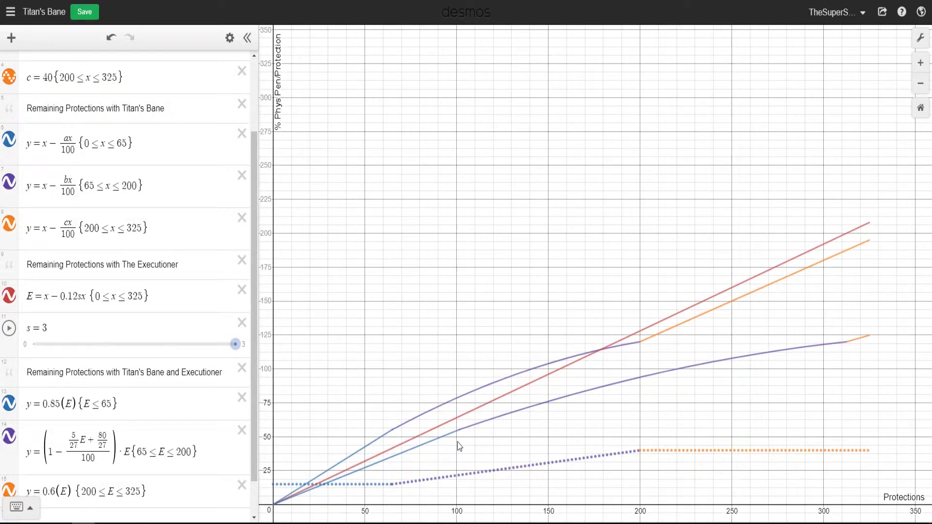
Step: Trace the upper Titan's Bane curve, toggle the Executioner line off and on, and lower slider s
mouse_move(412, 483)
left_mouse_down()
mouse_move(405, 480)
mouse_move(571, 459)
mouse_move(686, 416)
mouse_move(745, 418)
left_mouse_up()
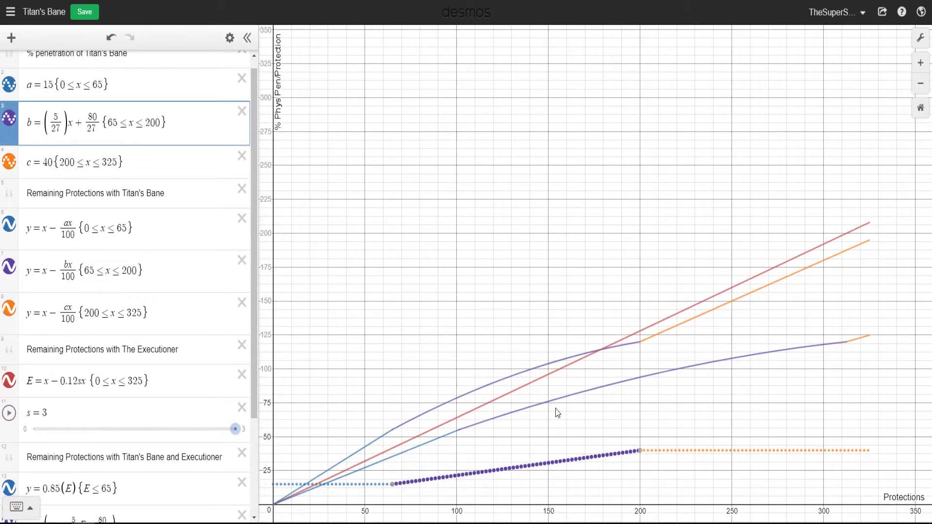
left_click_drag(474, 388, 394, 423)
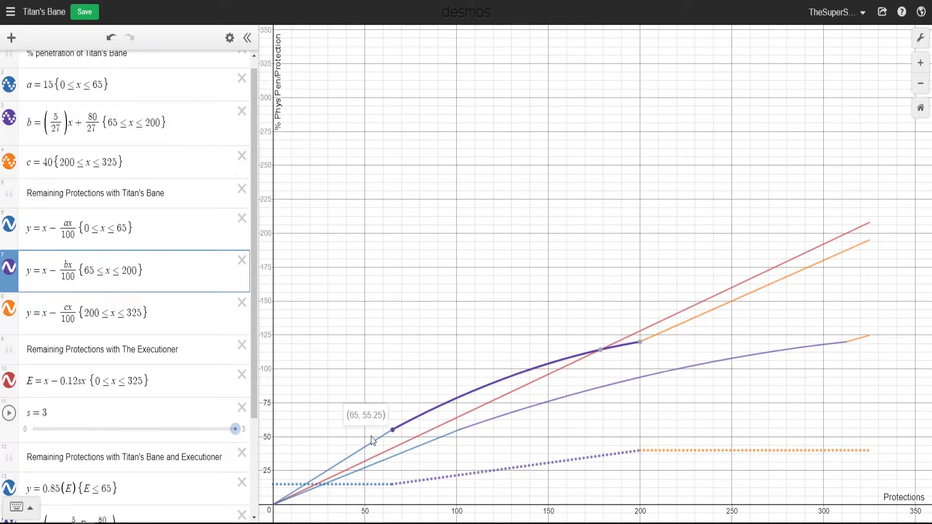
left_click(8, 381)
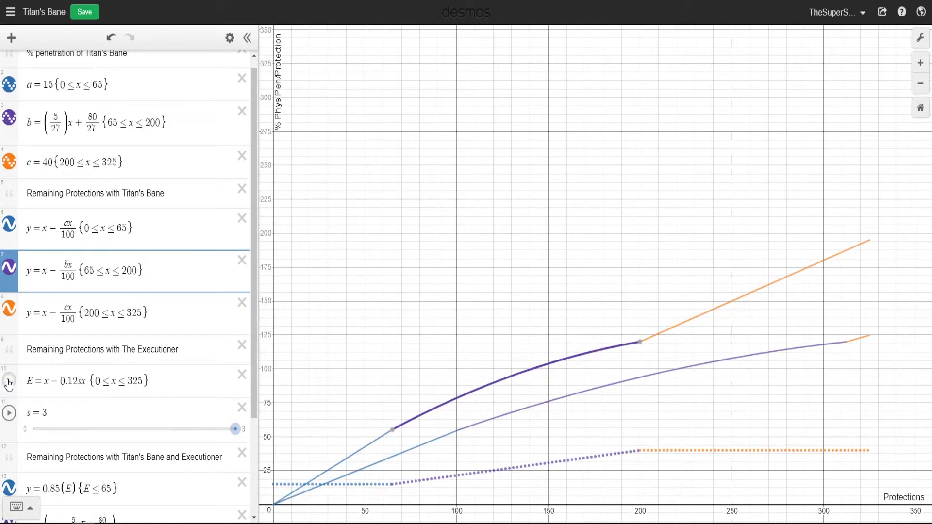
left_click(9, 381)
mouse_move(600, 353)
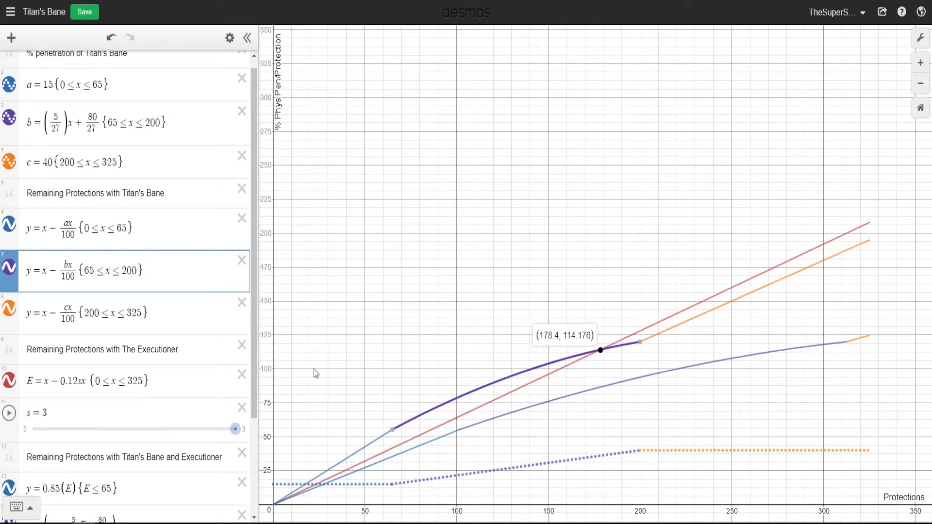
left_click_drag(234, 429, 167, 430)
Step: Make the 0.85(E), middle and 0.6(E) combined curves dashed and set stack slider s to 0
scroll(30, 465, "down", 1)
scroll(30, 465, "down", 1)
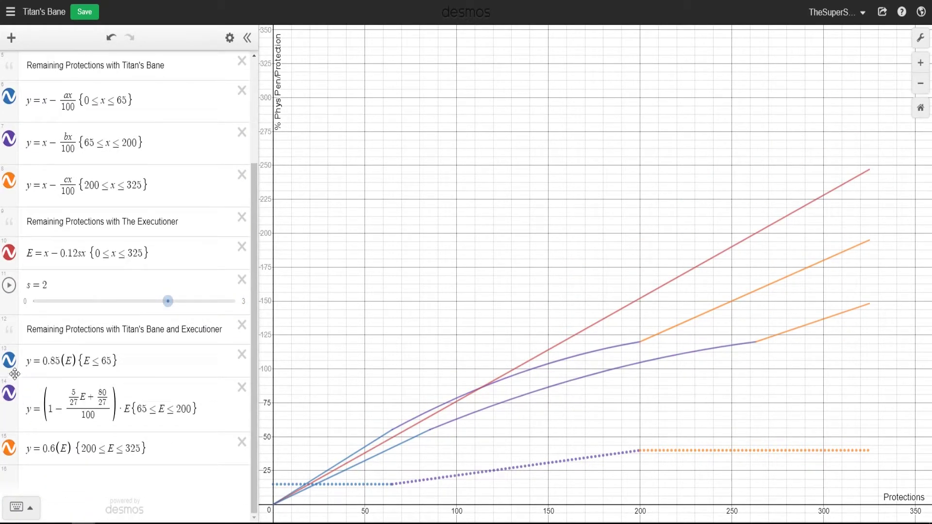
left_click(9, 360)
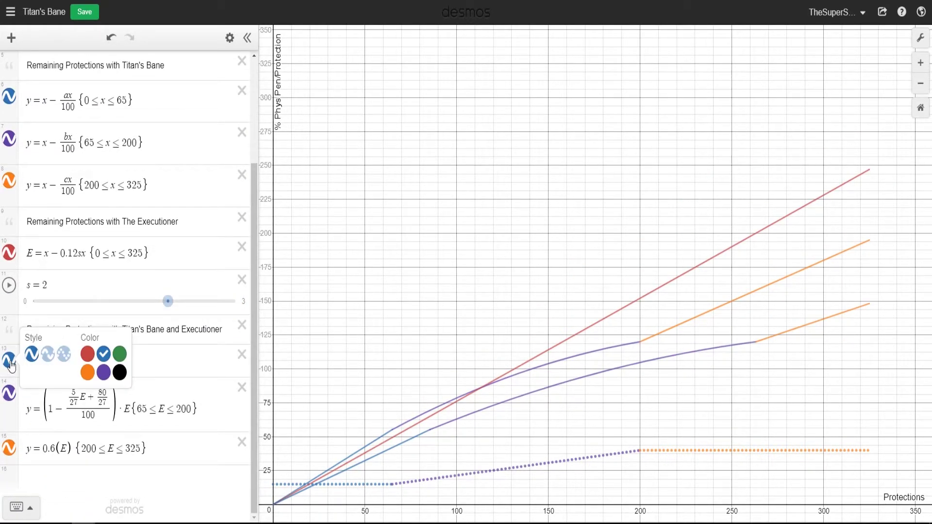
left_click(47, 354)
left_click(8, 396)
left_click(8, 397)
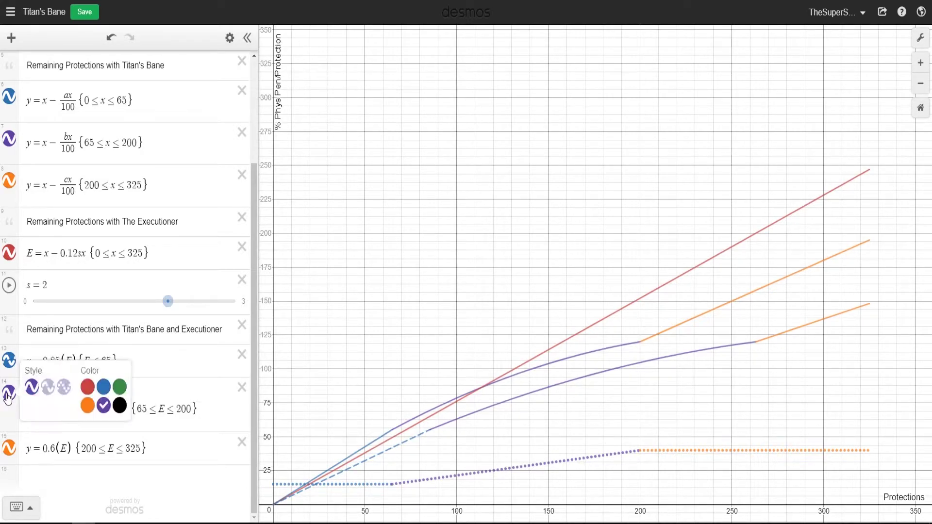
left_click(48, 387)
left_click(8, 453)
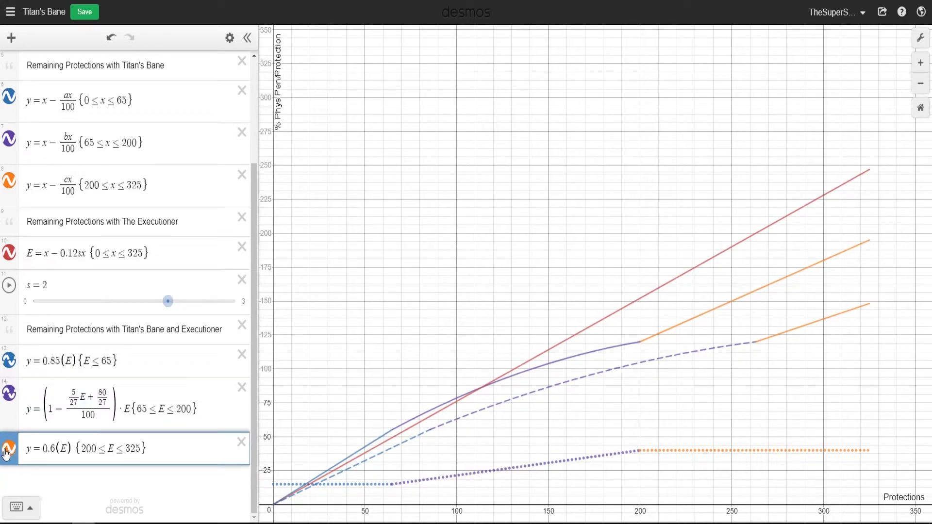
left_click(10, 453)
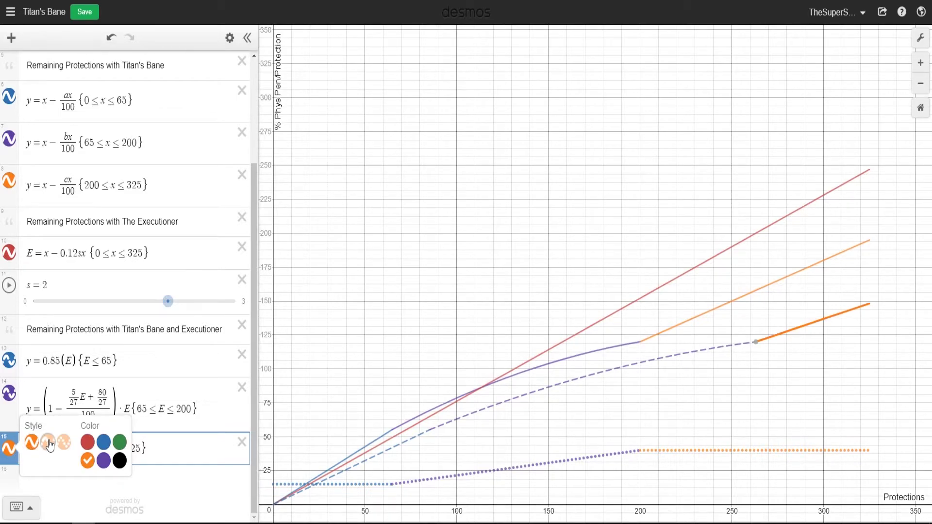
left_click(47, 444)
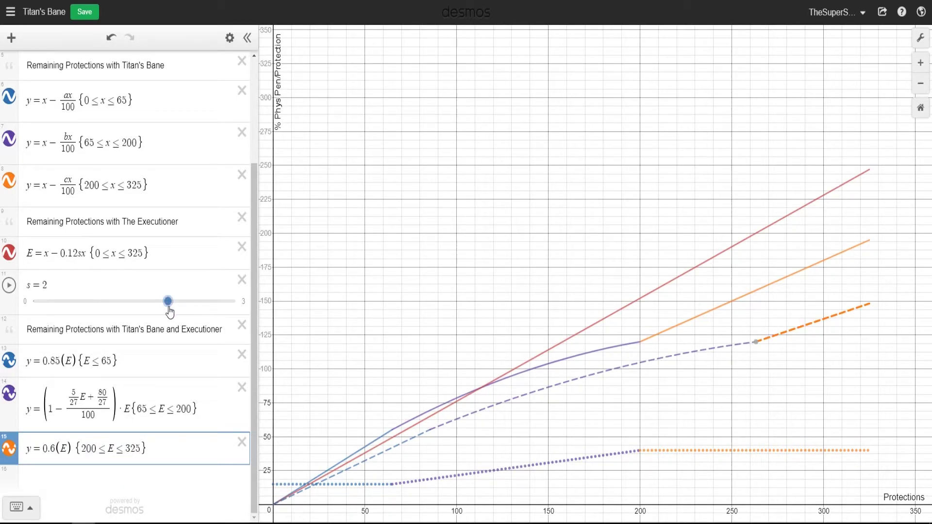
left_click(36, 304)
left_click(33, 301)
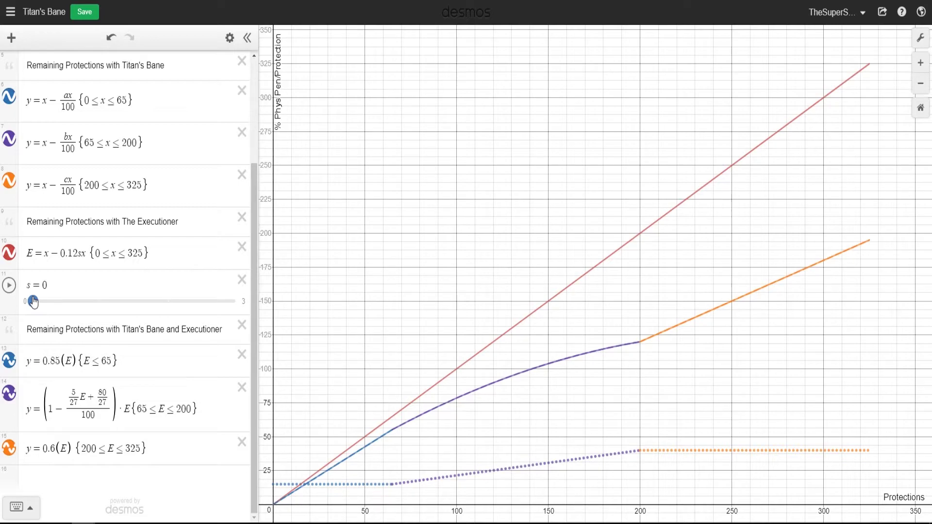